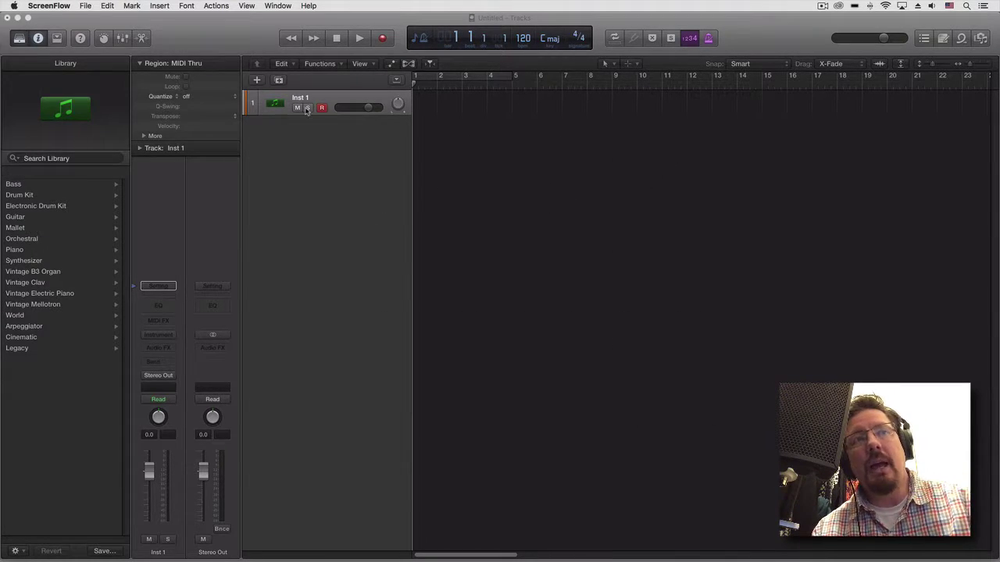
Step: Show the Arrangement, Marker, Signature and Tempo global tracks above Inst 1
left_click(397, 81)
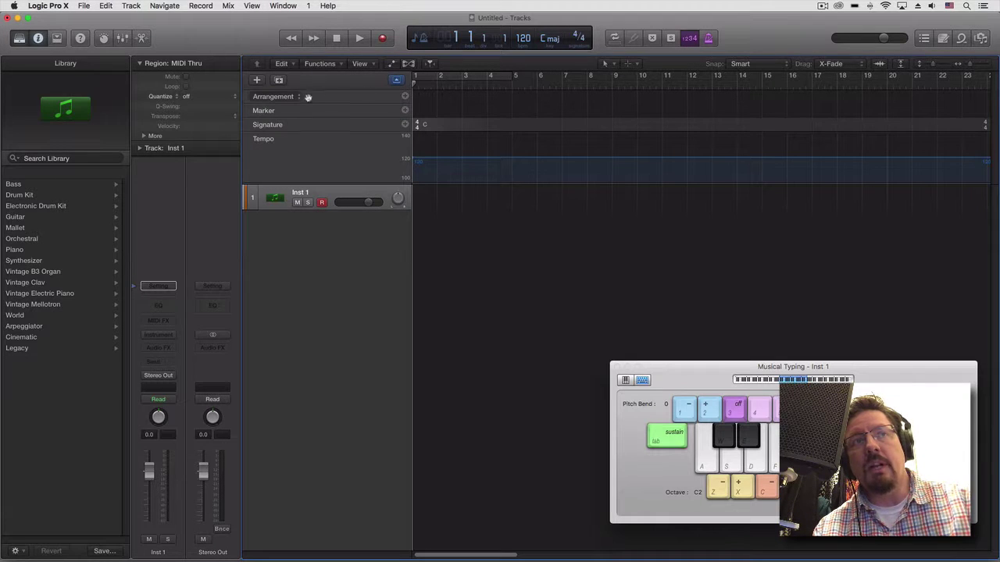
Step: Add Intro, Verse, Chorus, Bridge and Outro arrangement sections, then view them from bar 1
left_click(405, 96)
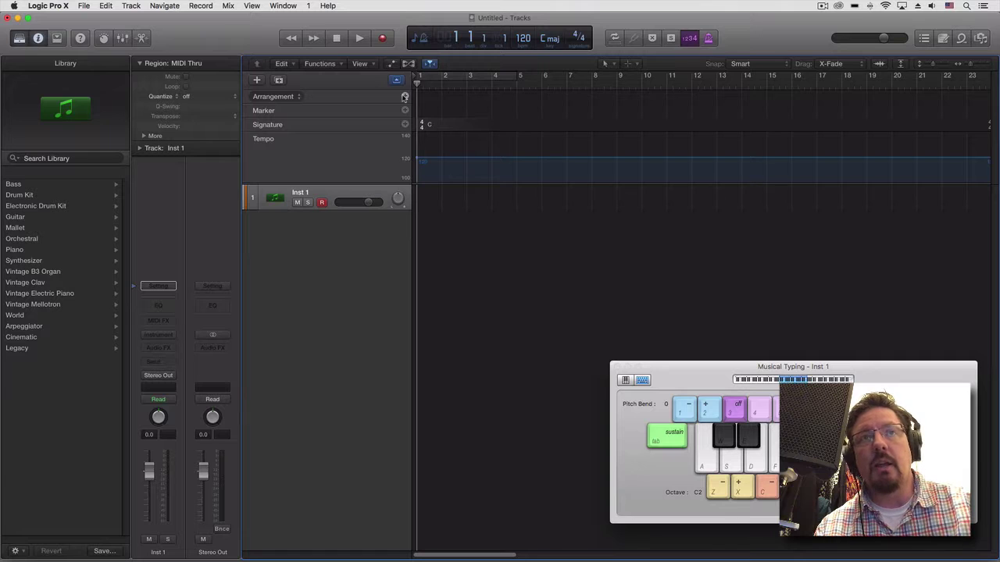
left_click(405, 96)
left_click(405, 96)
left_click(405, 96)
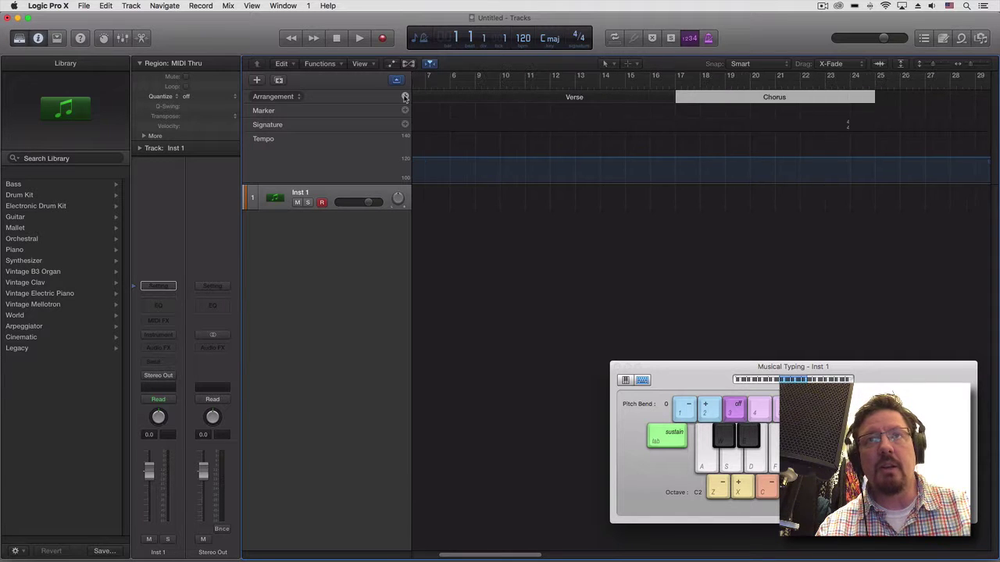
left_click(405, 96)
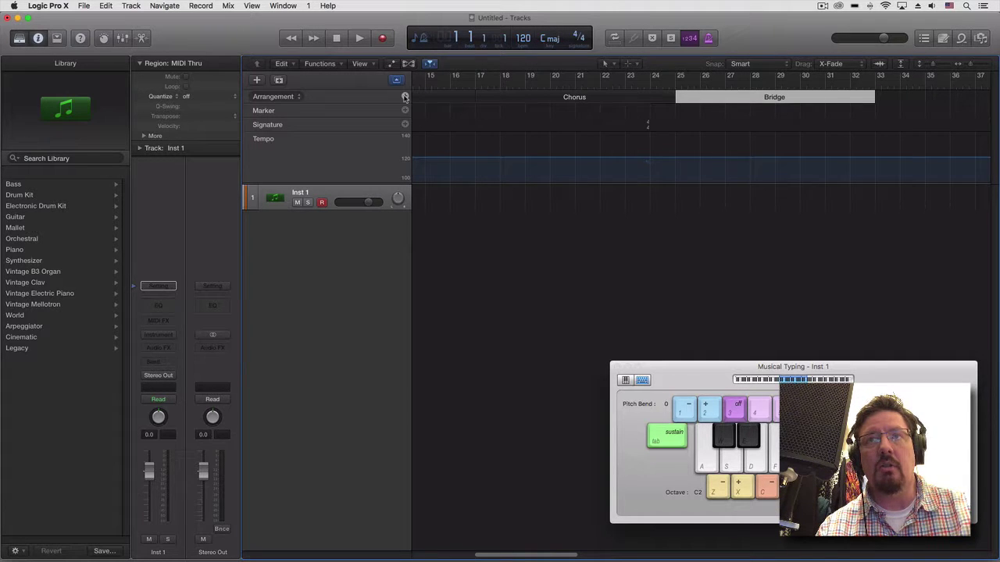
left_click(405, 96)
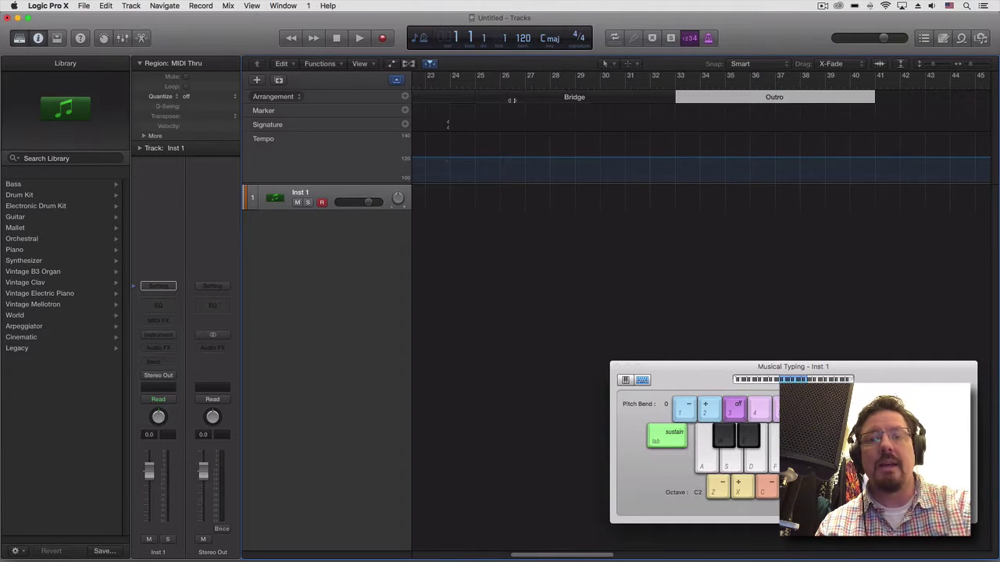
key("super+Left")
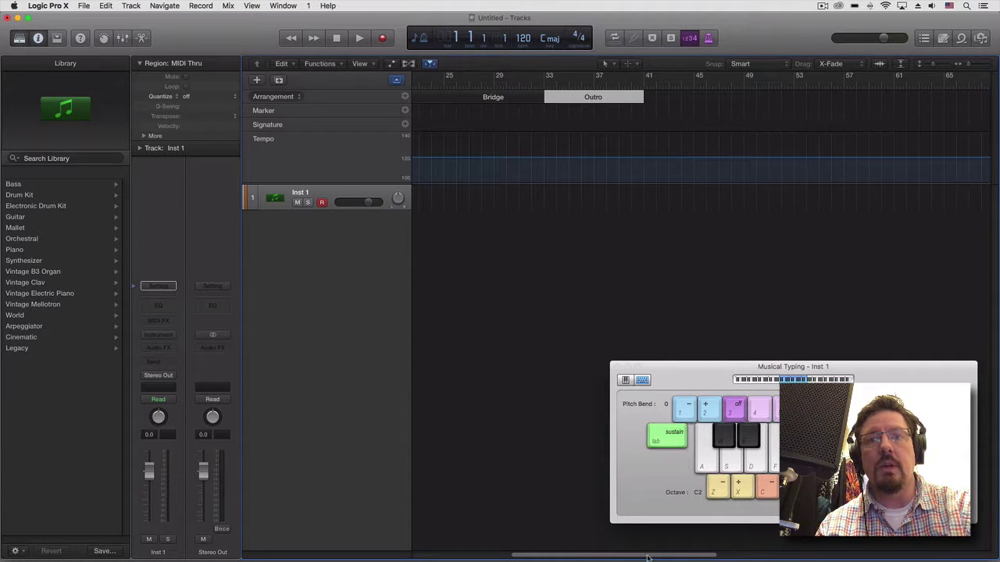
left_click_drag(647, 558, 451, 557)
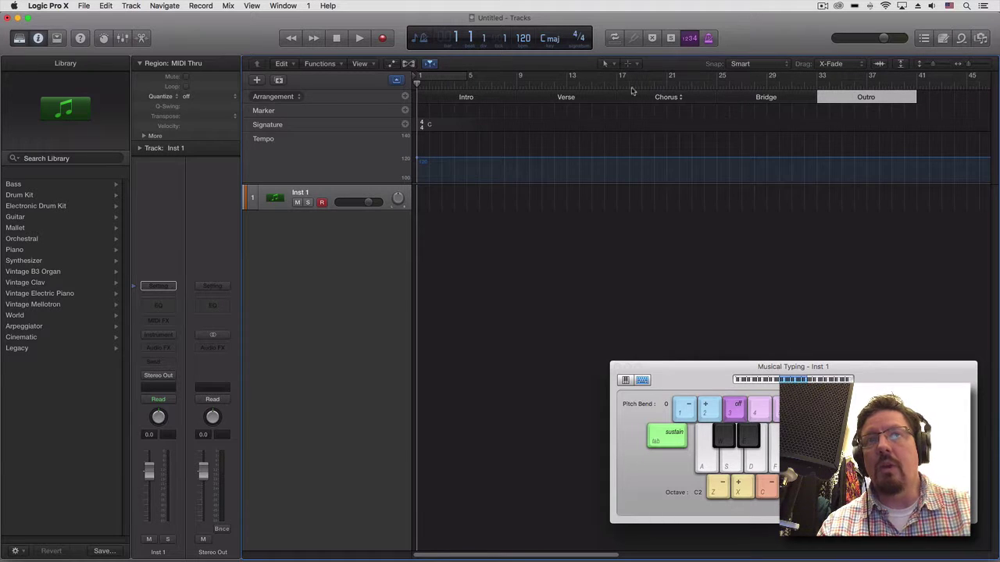
Step: Copy the Verse and Chorus sections so they repeat after the first Chorus
left_click(559, 98)
left_click(615, 98)
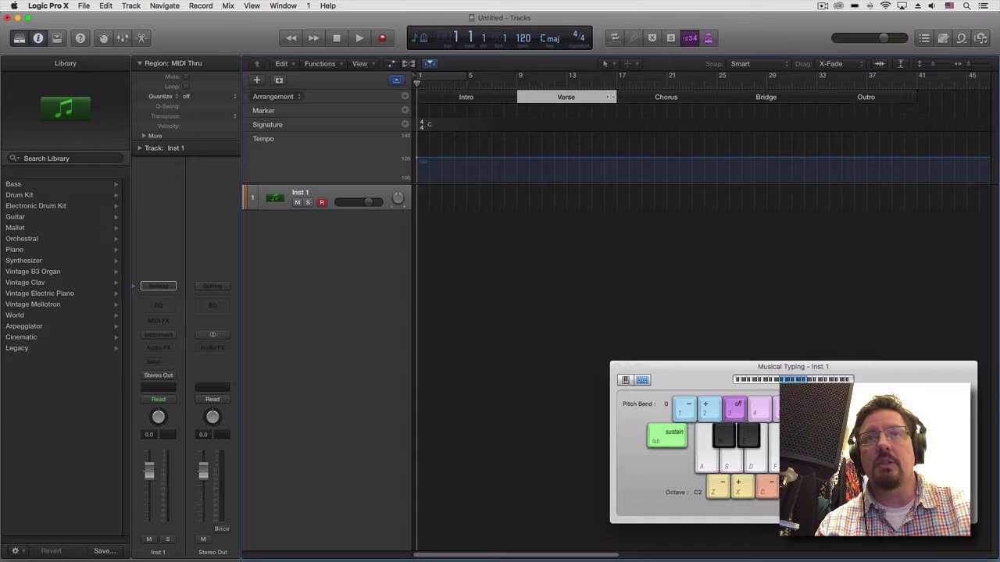
left_click(627, 98, "shift")
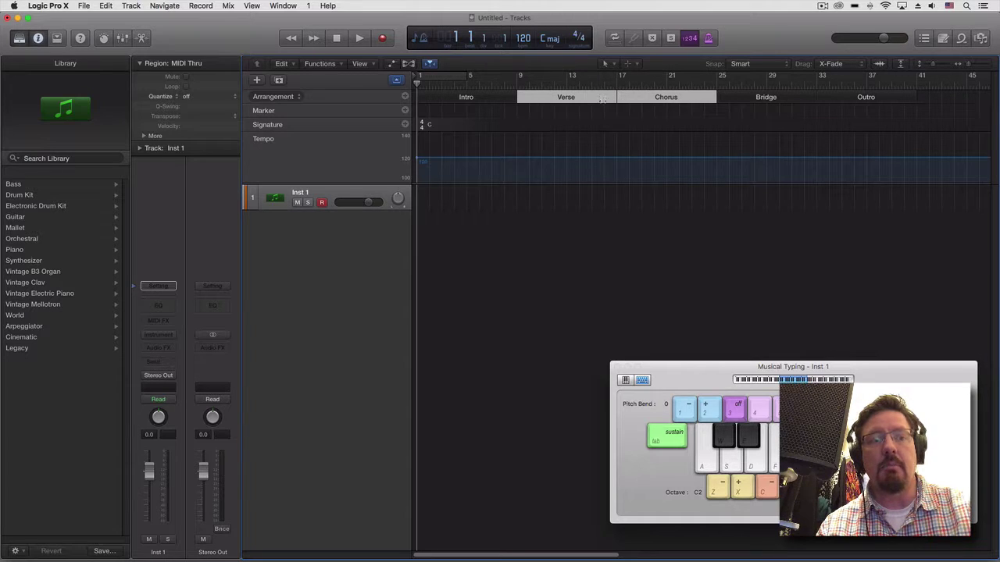
mouse_move(599, 97)
left_mouse_down()
mouse_move(726, 100)
mouse_move(709, 99)
left_mouse_up()
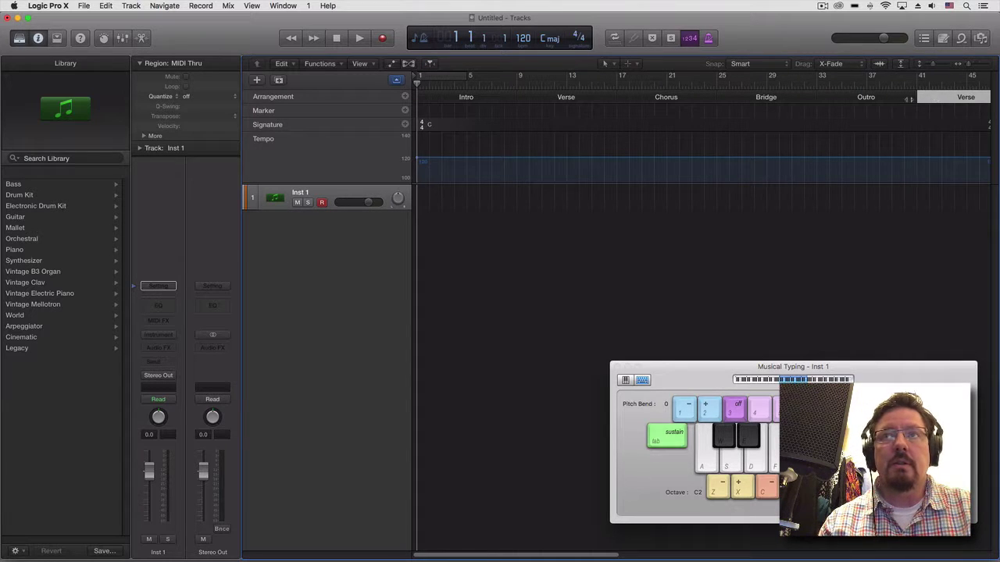
mouse_move(908, 99)
left_mouse_down()
mouse_move(780, 99)
mouse_move(867, 102)
left_mouse_up()
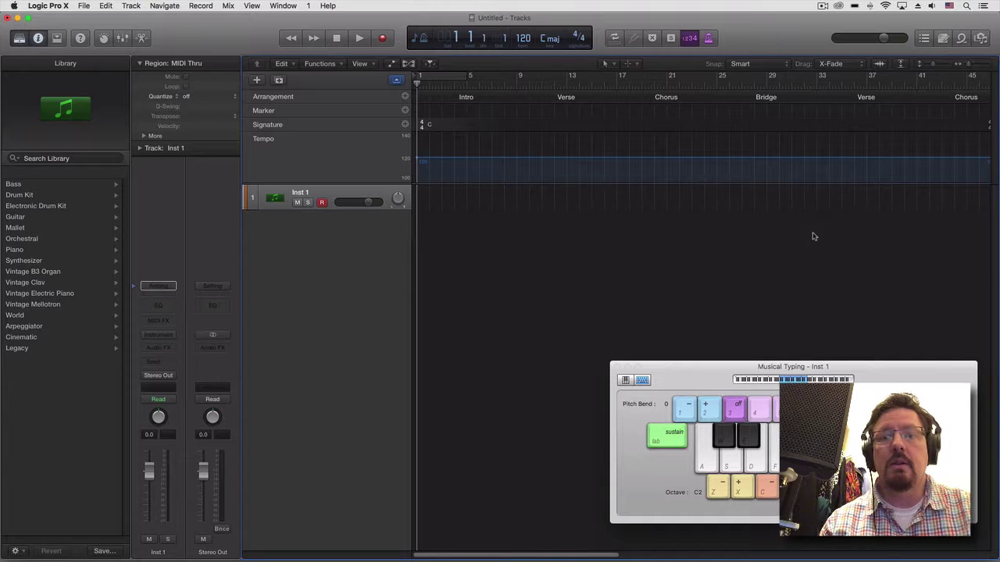
key("super+Left")
key("super+Left")
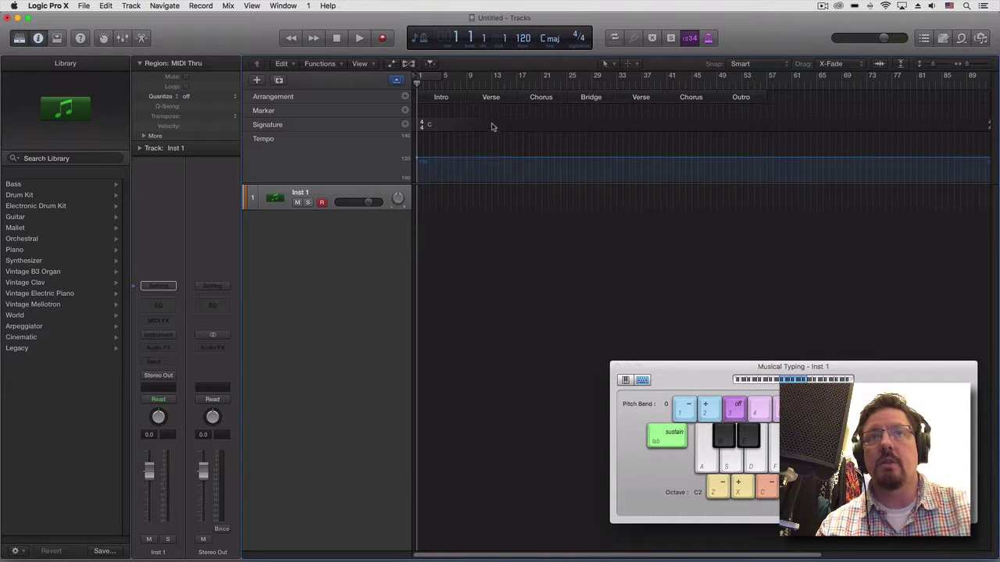
Step: Move the Bridge section after the second Chorus
left_click(602, 97)
key("Escape")
left_click(610, 99)
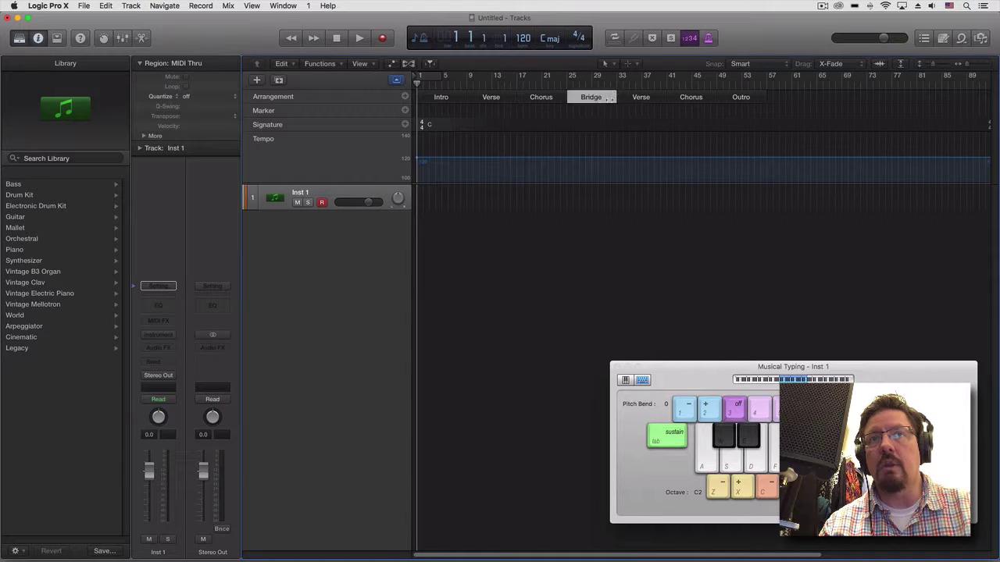
mouse_move(610, 98)
left_mouse_down()
mouse_move(738, 99)
mouse_move(707, 99)
left_mouse_up()
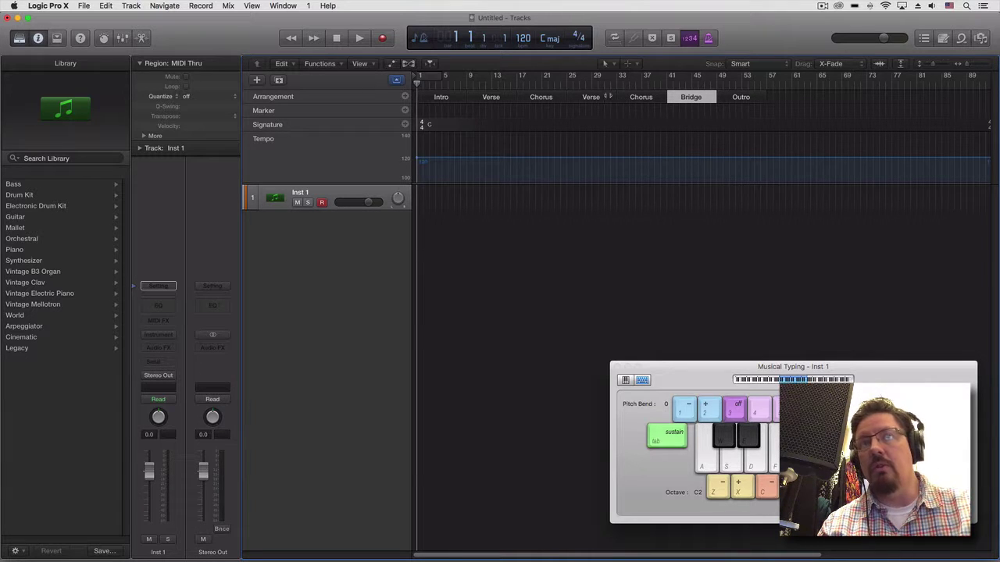
Step: Copy a Chorus between Bridge and Outro and return the playhead to bar 1
left_click(610, 96)
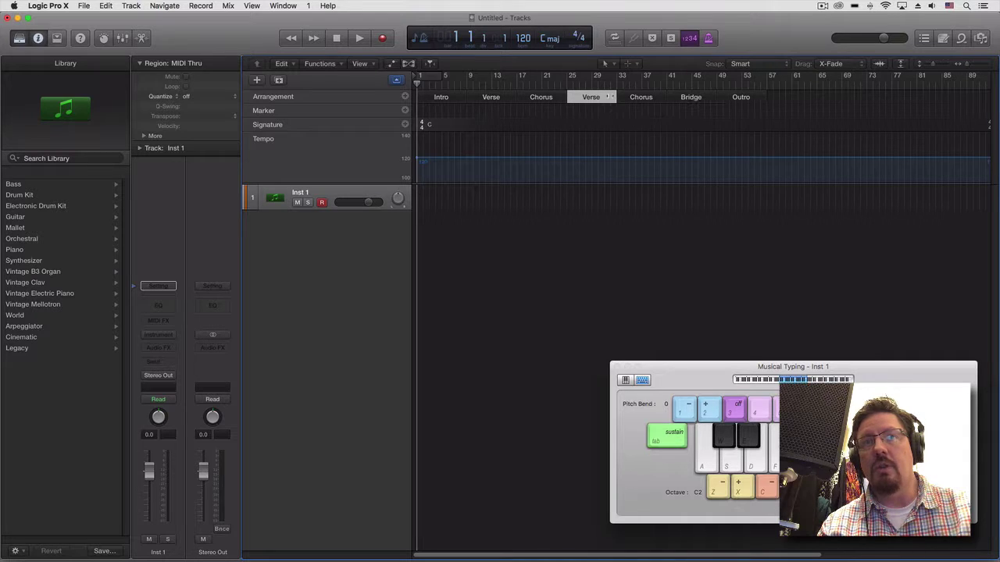
left_click(660, 96)
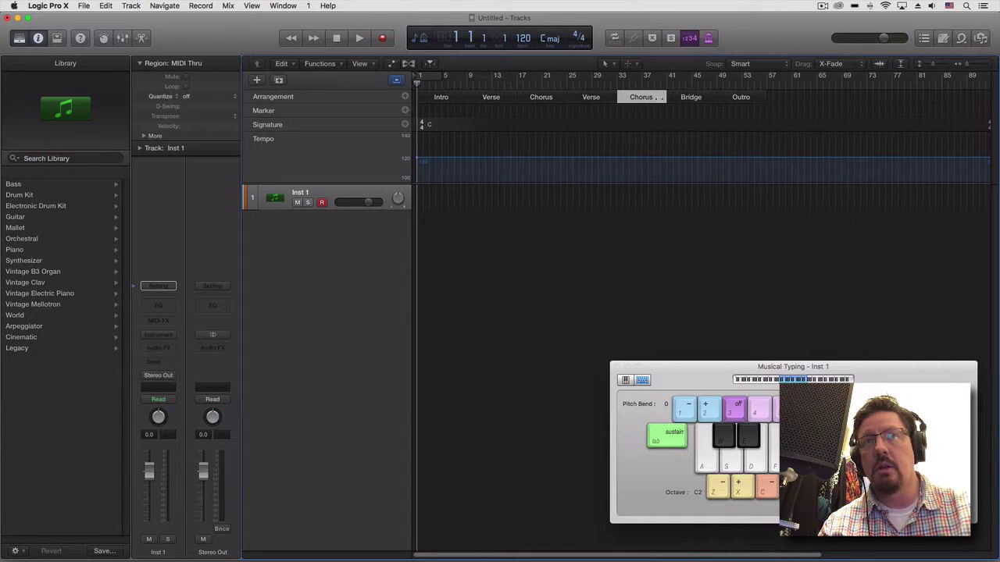
mouse_move(660, 96)
left_mouse_down()
mouse_move(762, 97)
mouse_move(708, 99)
left_mouse_up()
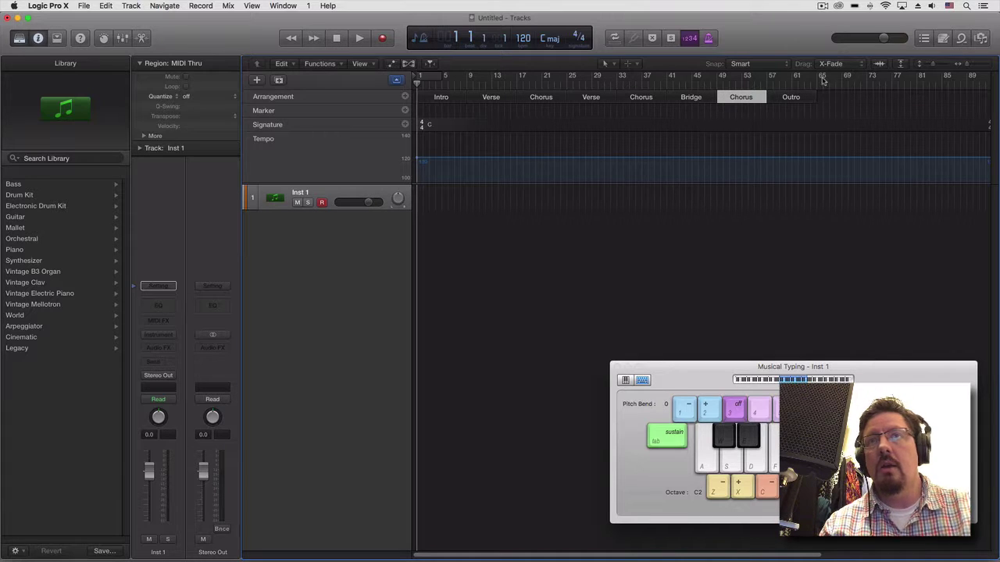
left_click_drag(821, 78, 386, 107)
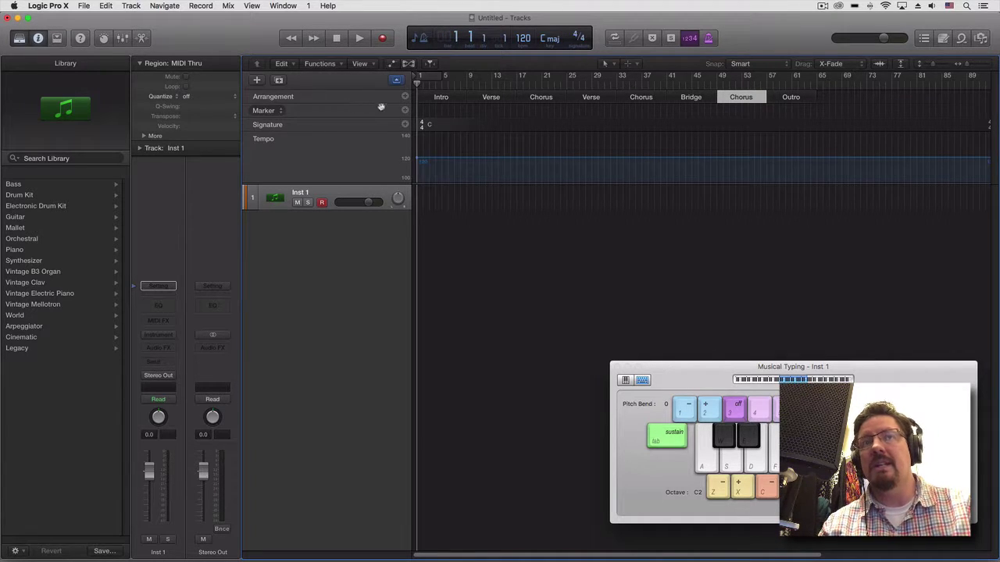
Step: Create a Bluebird Drummer track following the arrangement and close the Musical Typing window
left_click(129, 5)
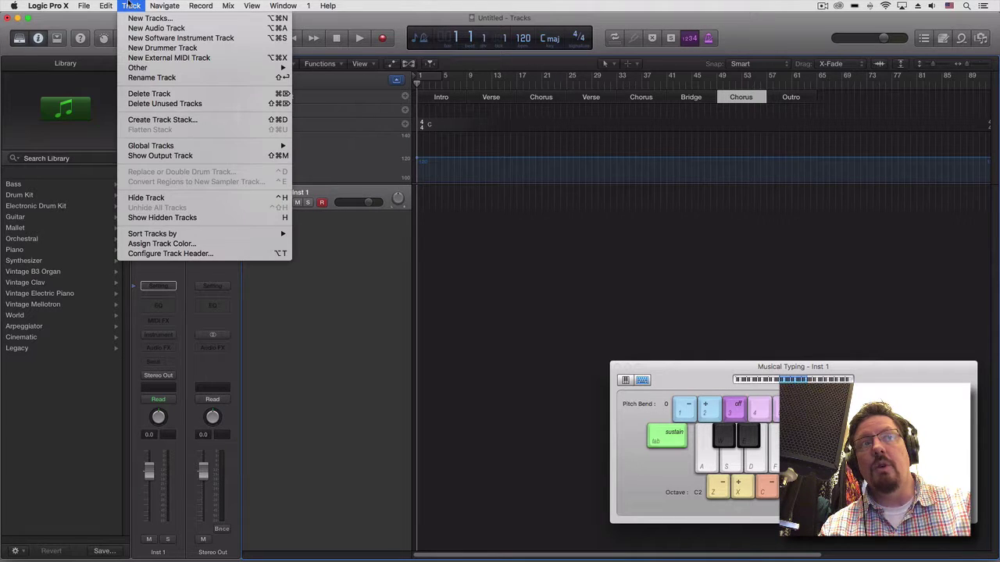
left_click(154, 49)
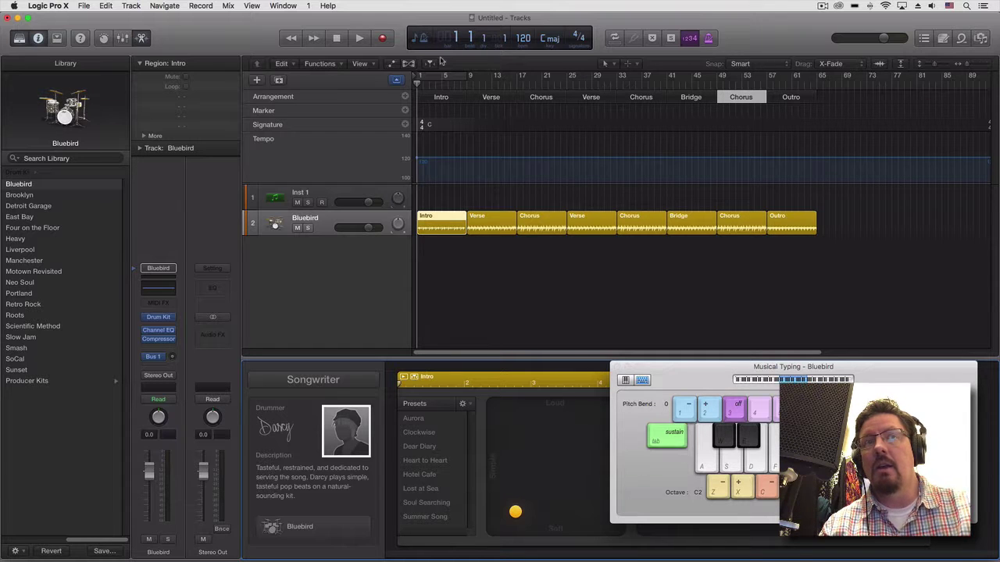
left_click(617, 368)
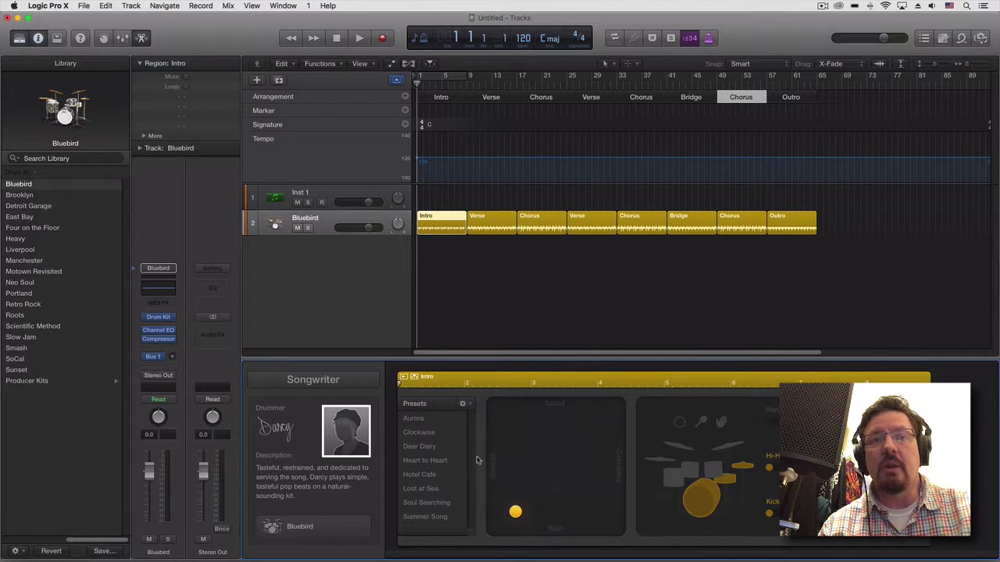
left_click(491, 217)
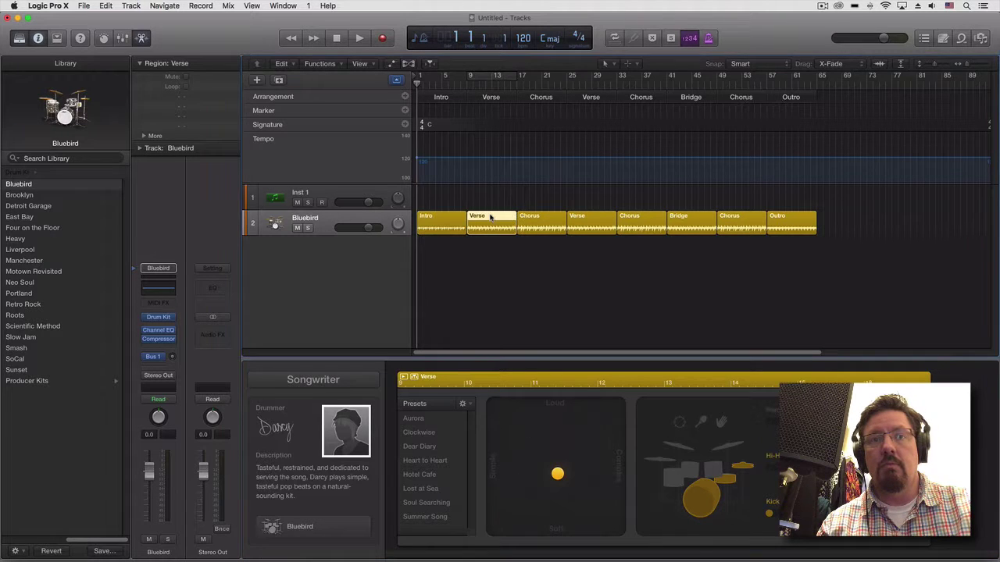
left_click(554, 219)
left_click(587, 221)
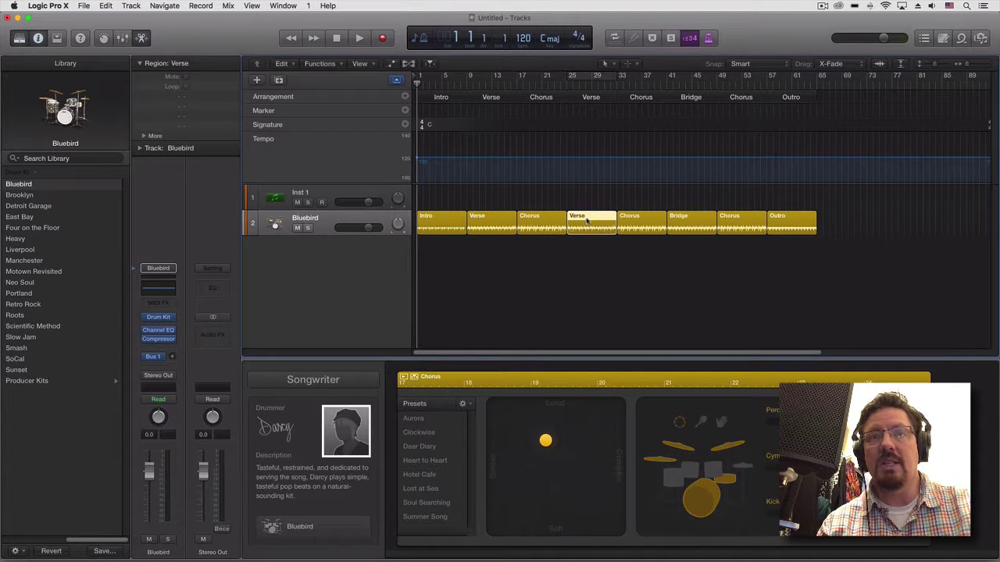
left_click(642, 221)
left_click(673, 222)
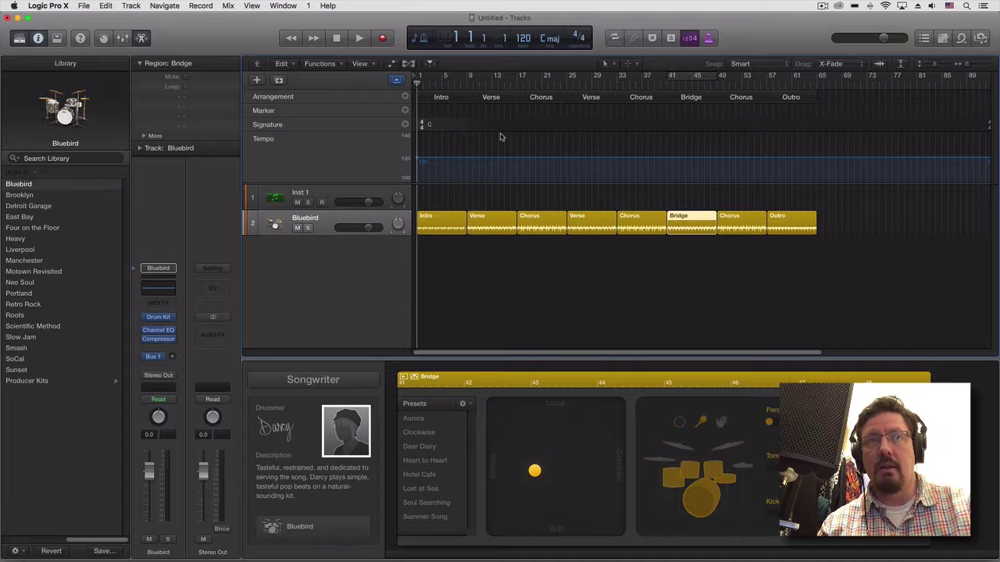
key("space")
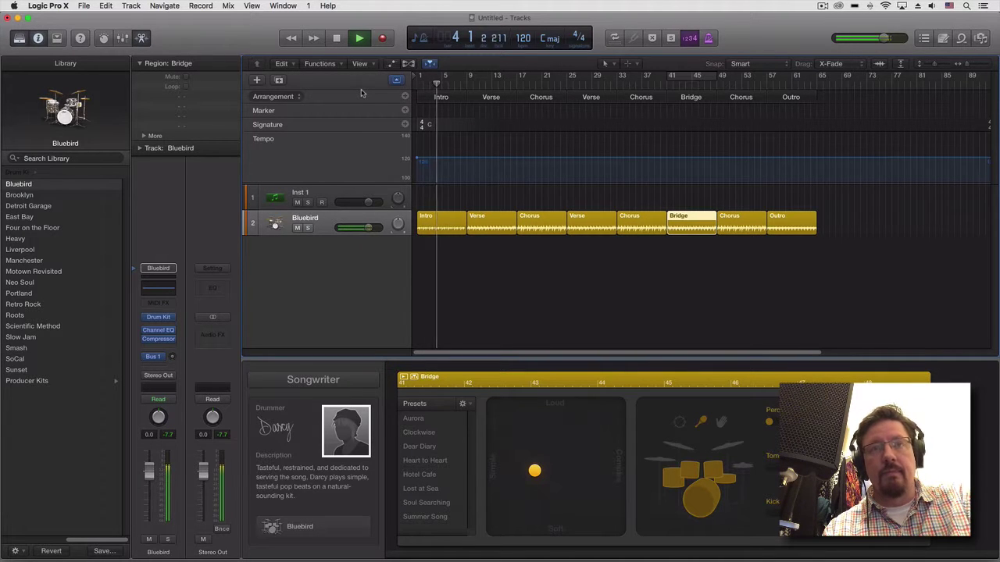
left_click(468, 81)
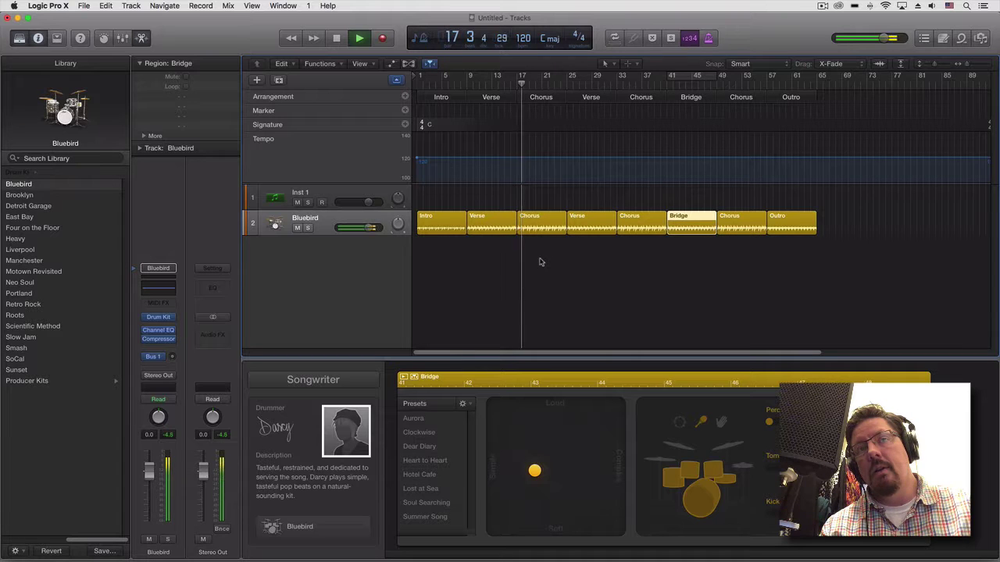
left_click(616, 87)
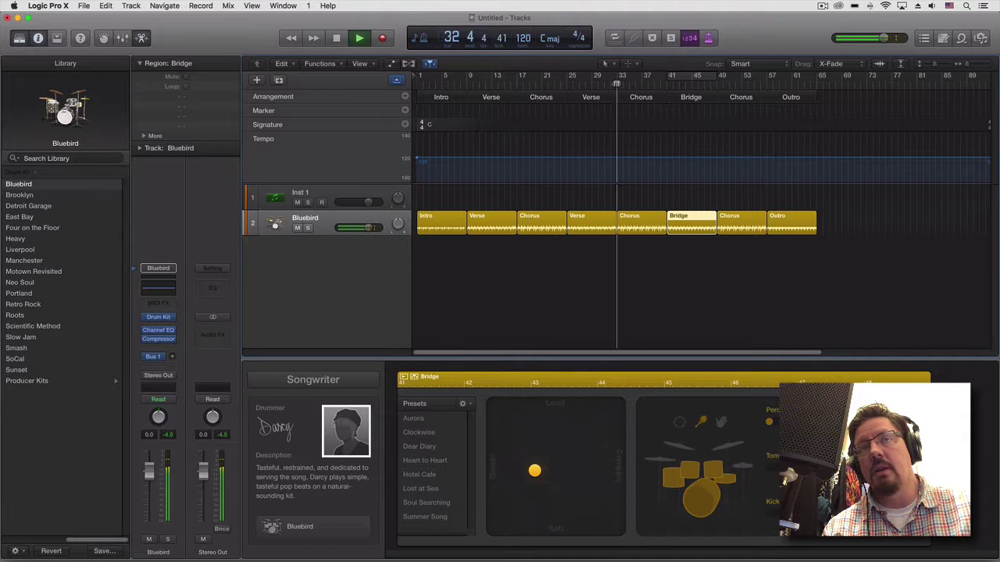
left_click(715, 85)
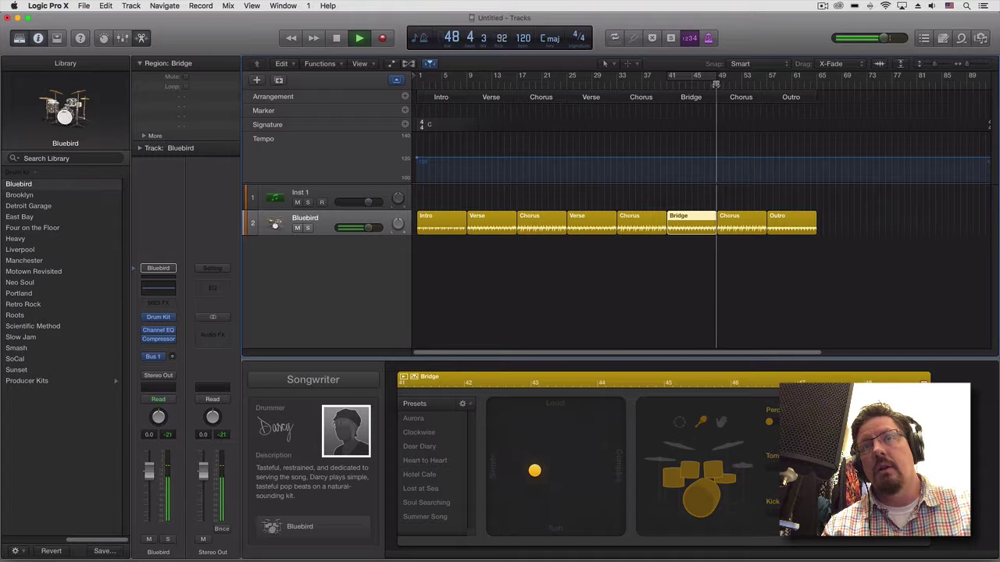
left_click(760, 84)
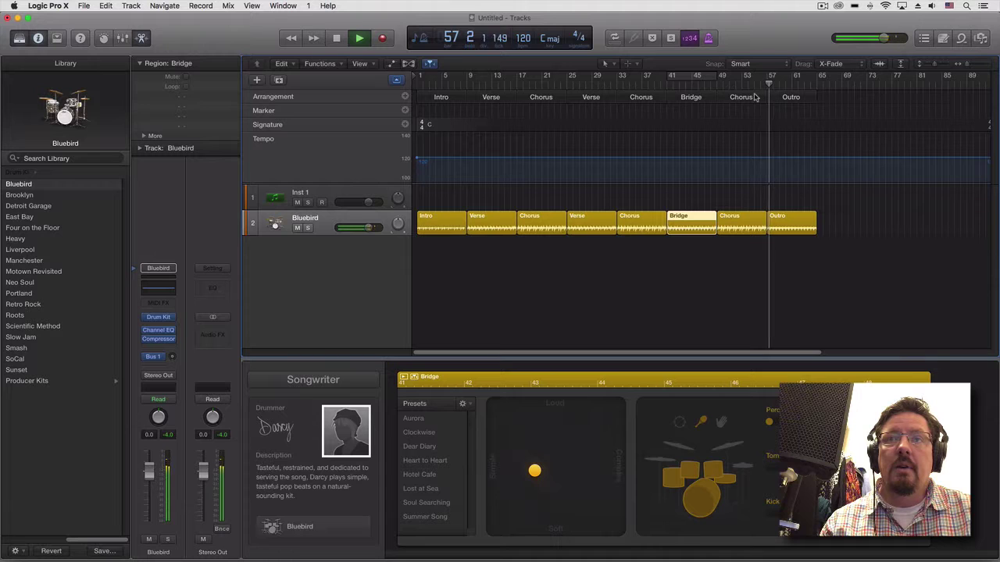
key("space")
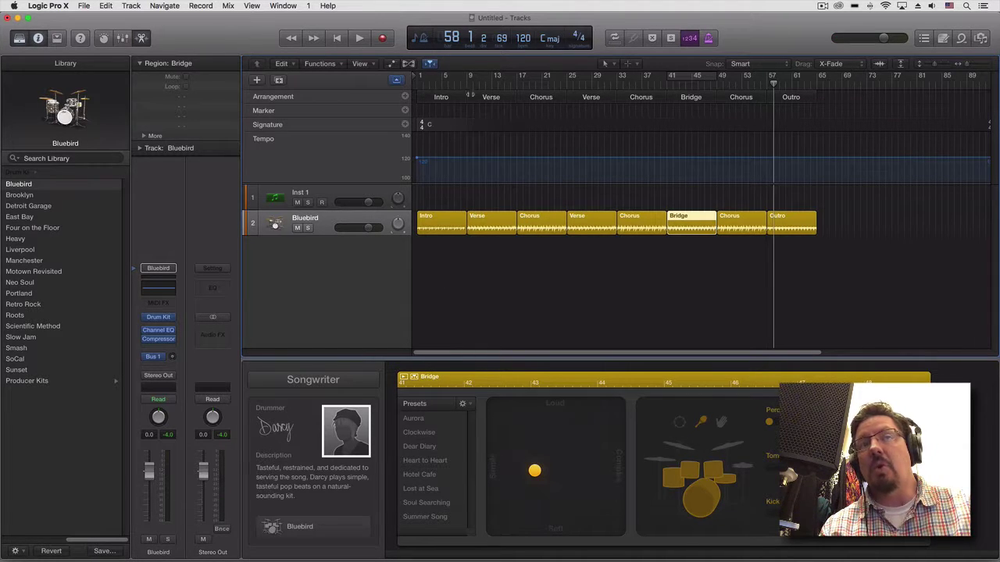
Step: Delete the extra Verse and two extra Chorus sections, then reopen Musical Typing
left_click(611, 97)
key("Delete")
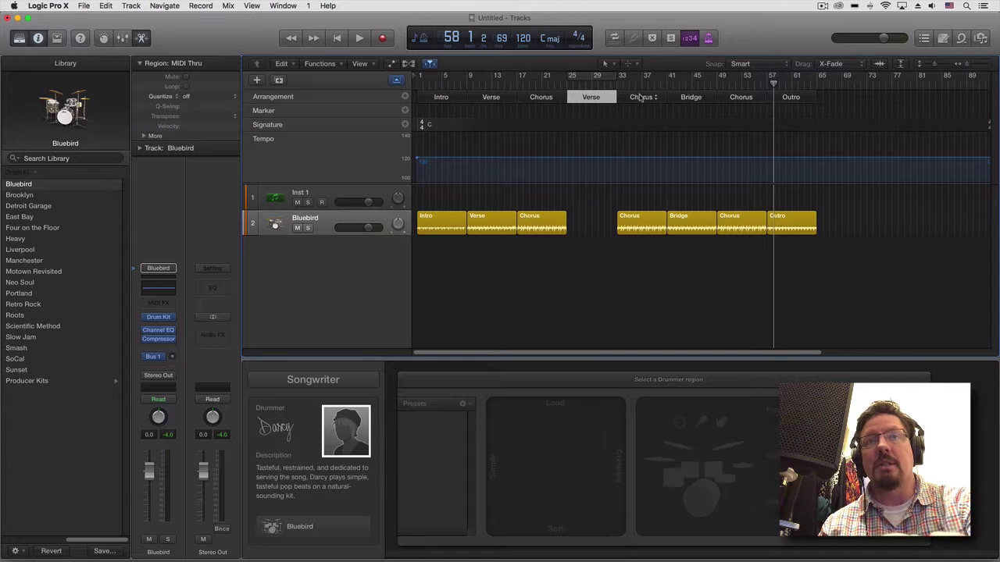
left_click(612, 97)
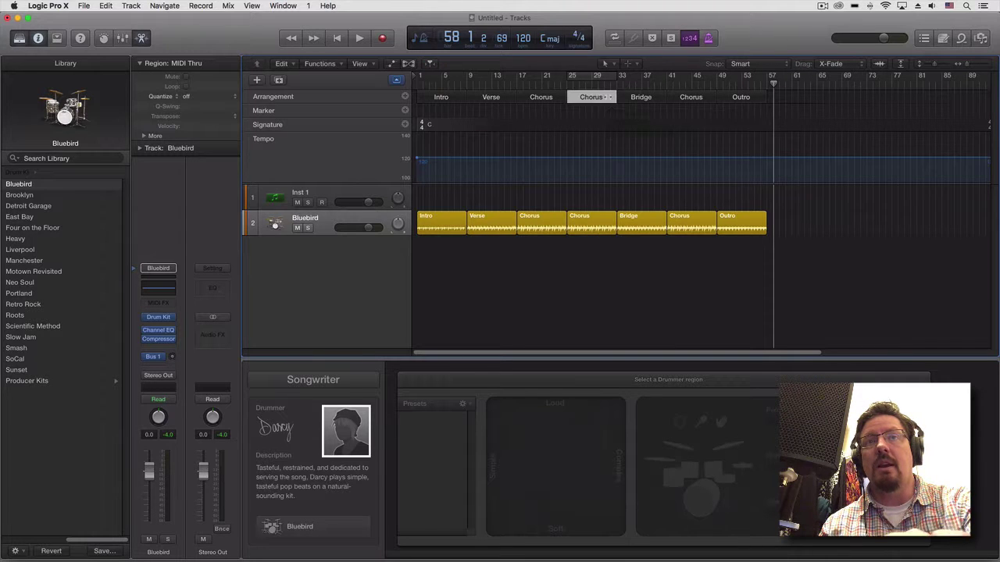
key("Delete")
left_click(660, 97)
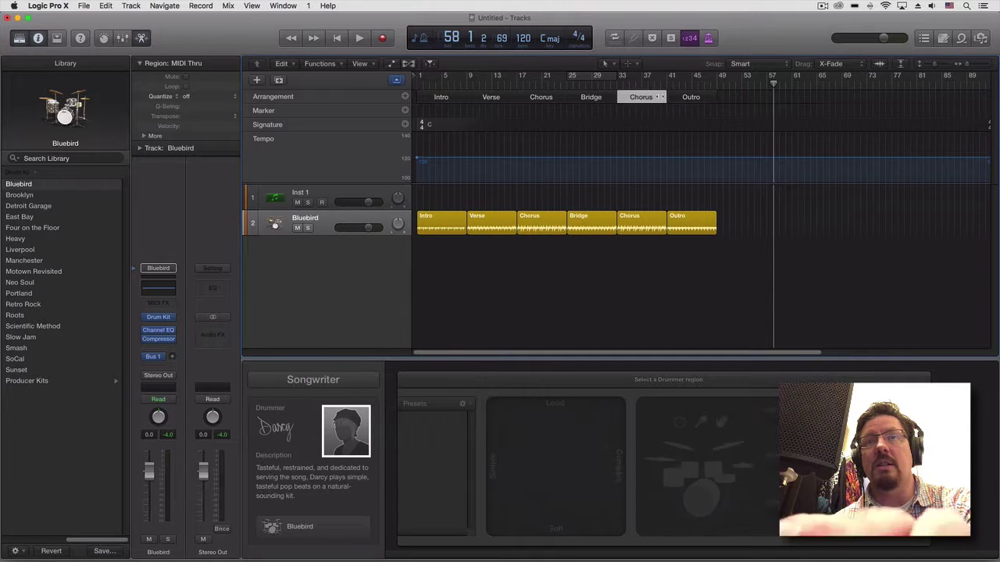
key("Delete")
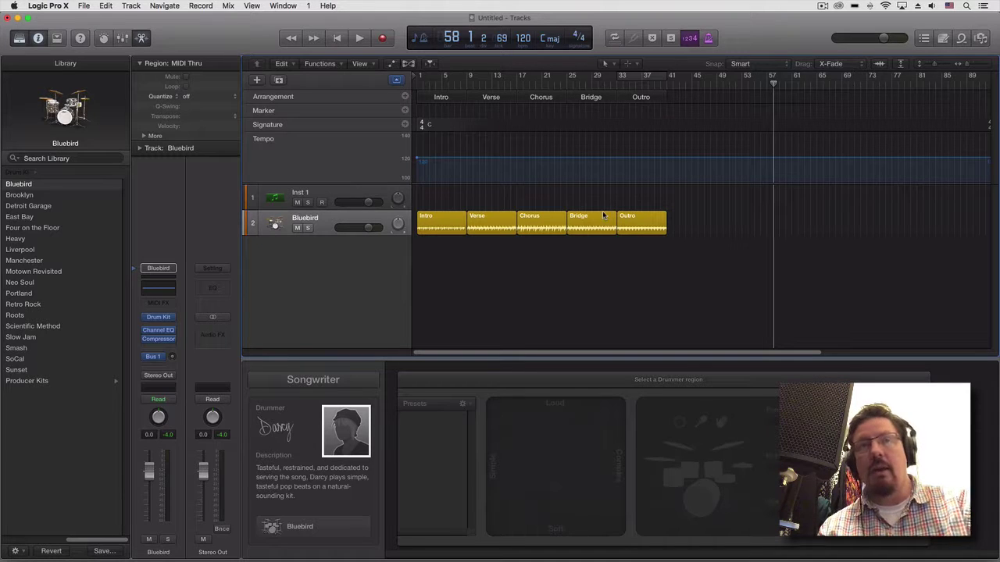
key("super+k")
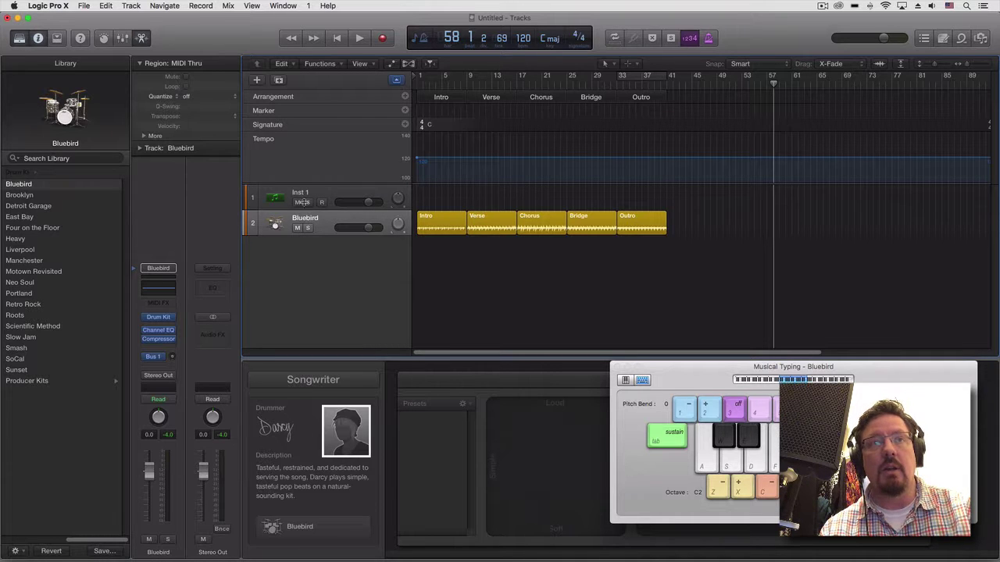
Step: Load the Fingerstyle Bass patch onto the Inst 1 track and test a note
left_click(328, 186)
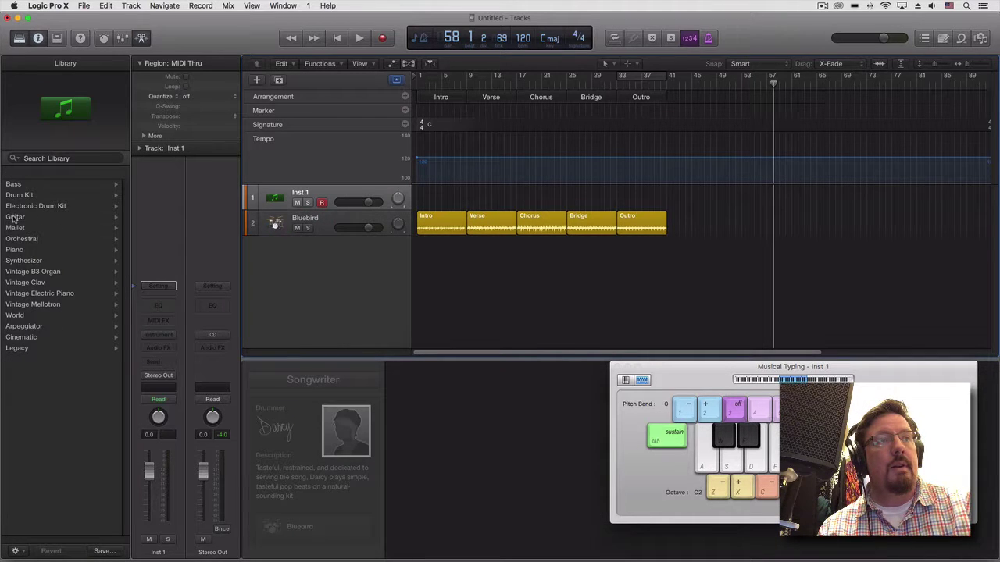
left_click(16, 185)
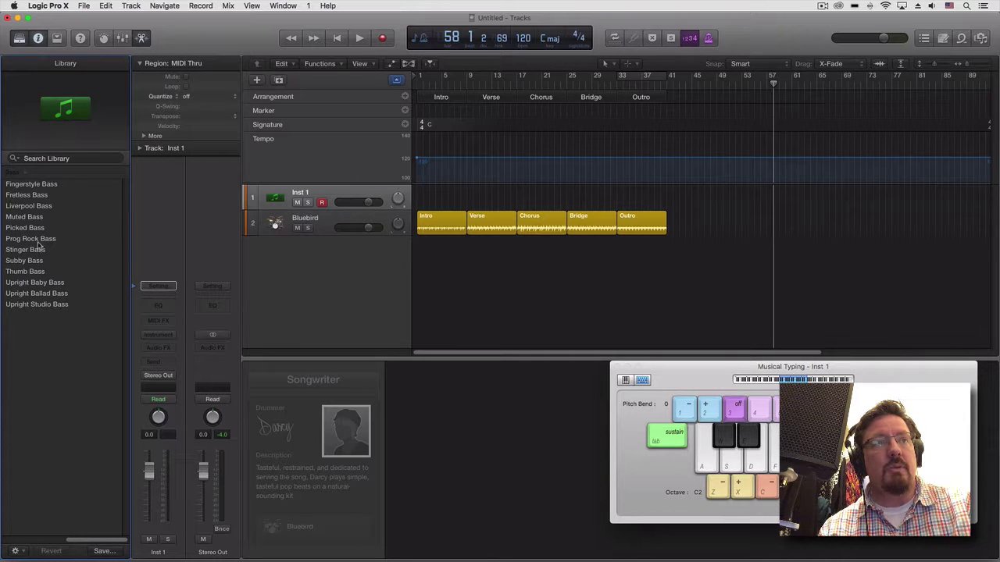
left_click(45, 185)
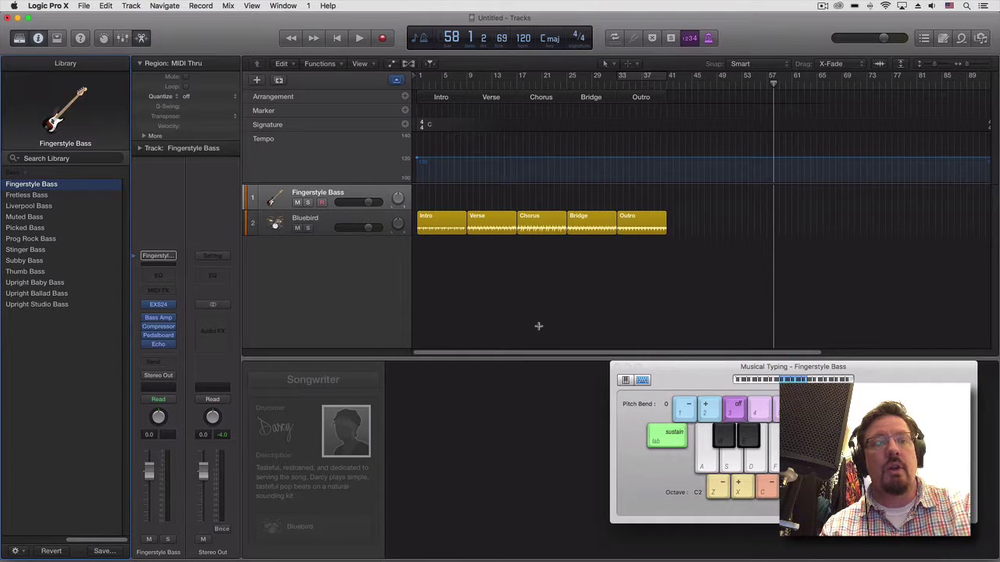
key("a")
key("a")
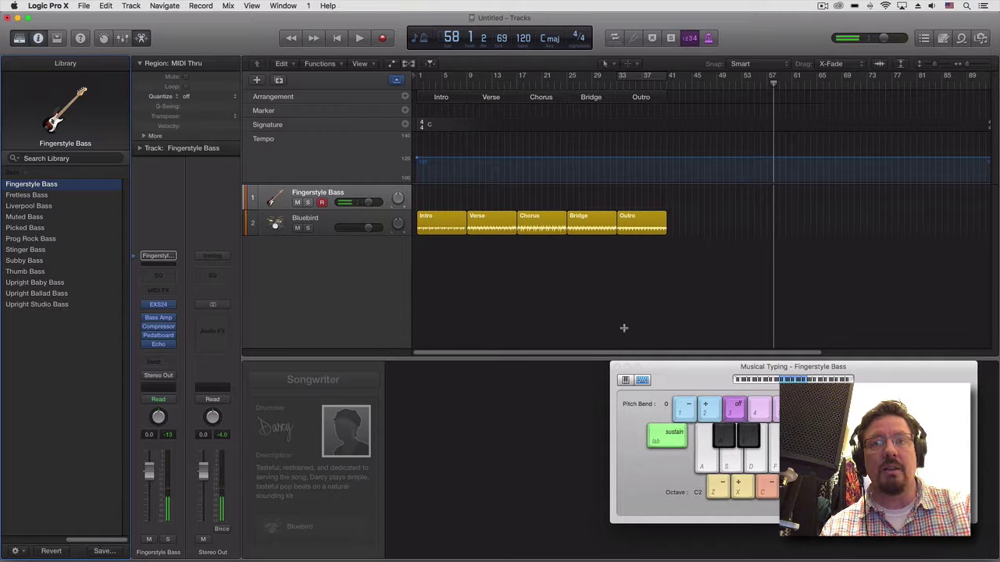
Step: Lower Musical Typing to octave C1 and place the playhead at bar 9
key("z")
key("a")
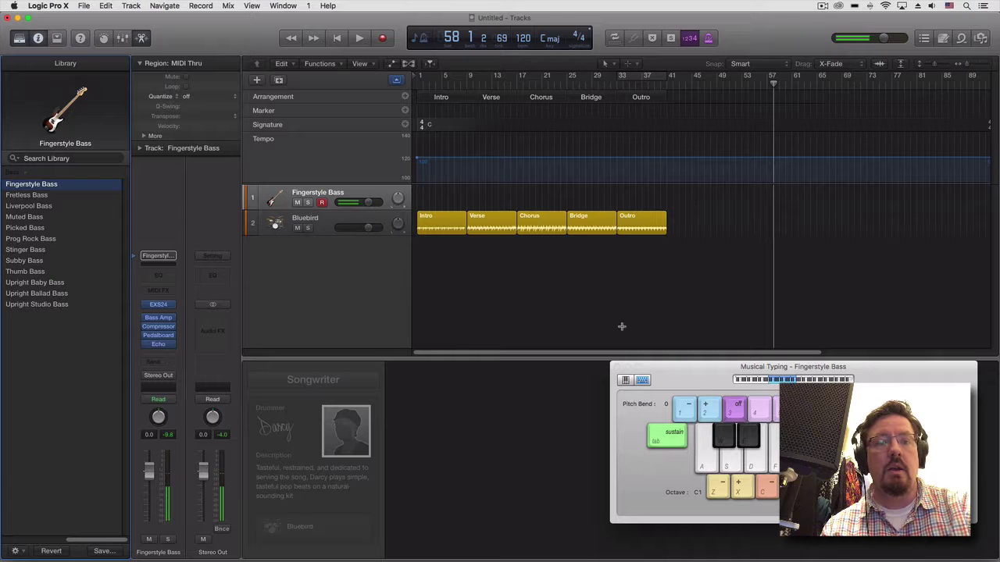
left_click(467, 81)
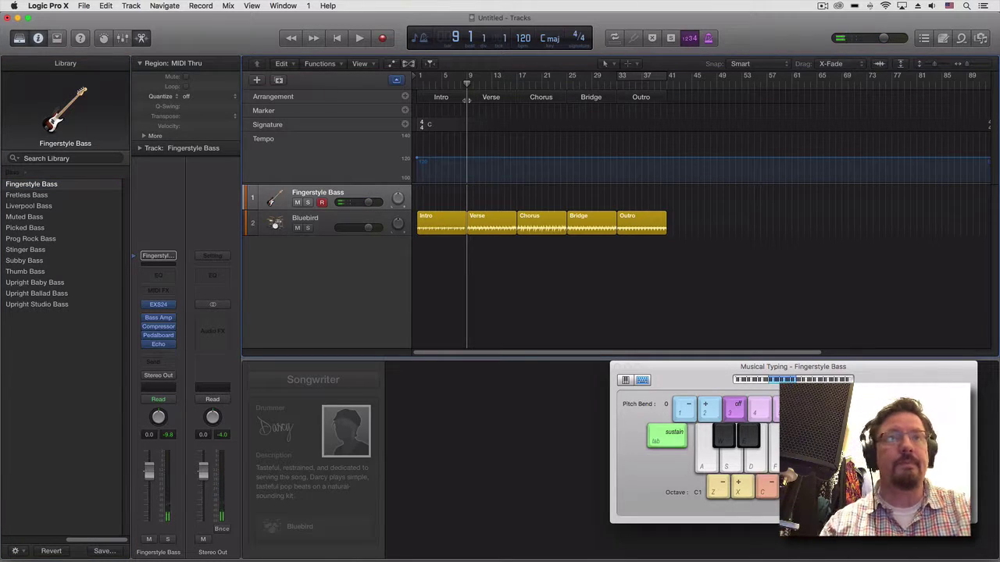
Step: Record a short bass MIDI take at the Verse start, then select the Verse marker
left_click(383, 38)
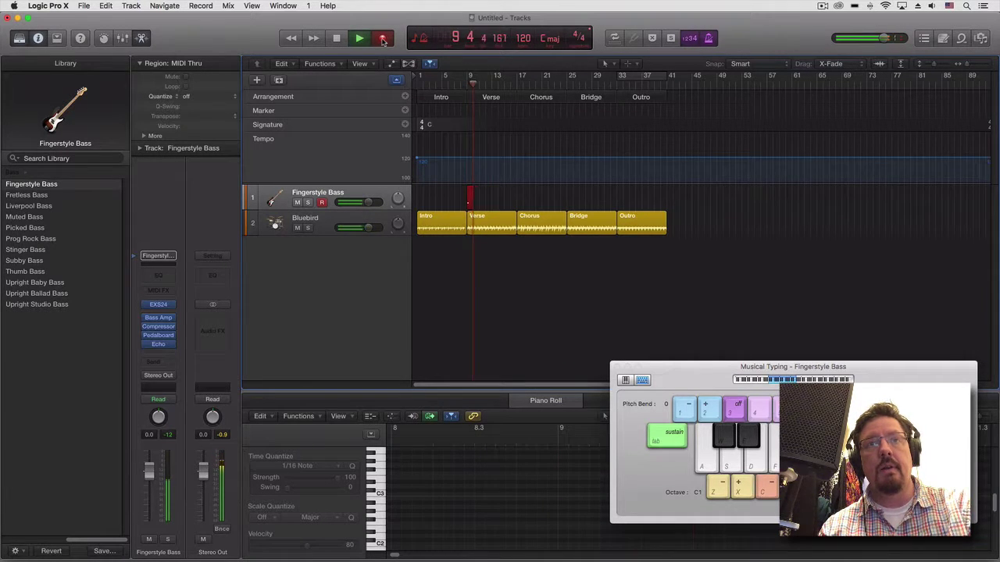
key("a")
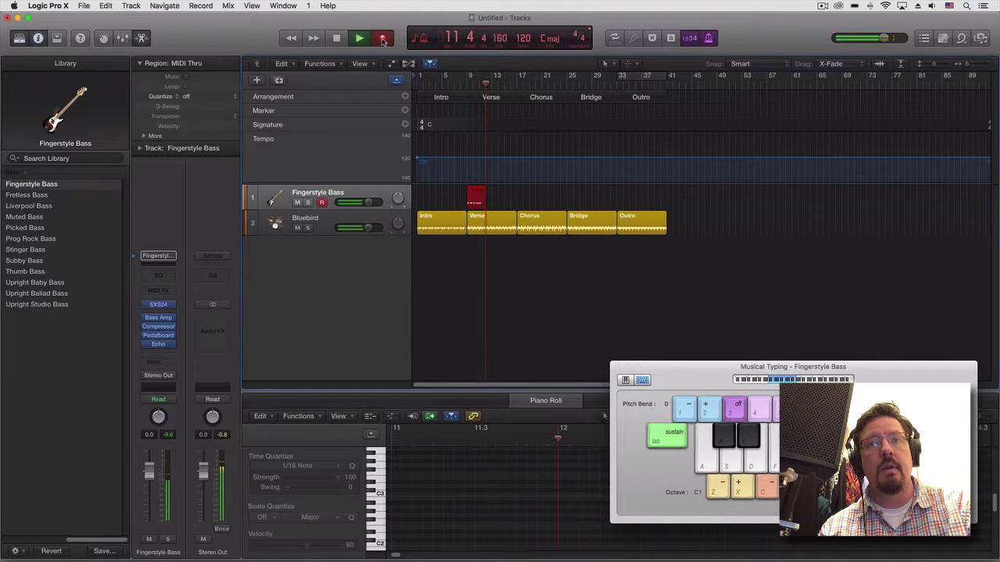
key("space")
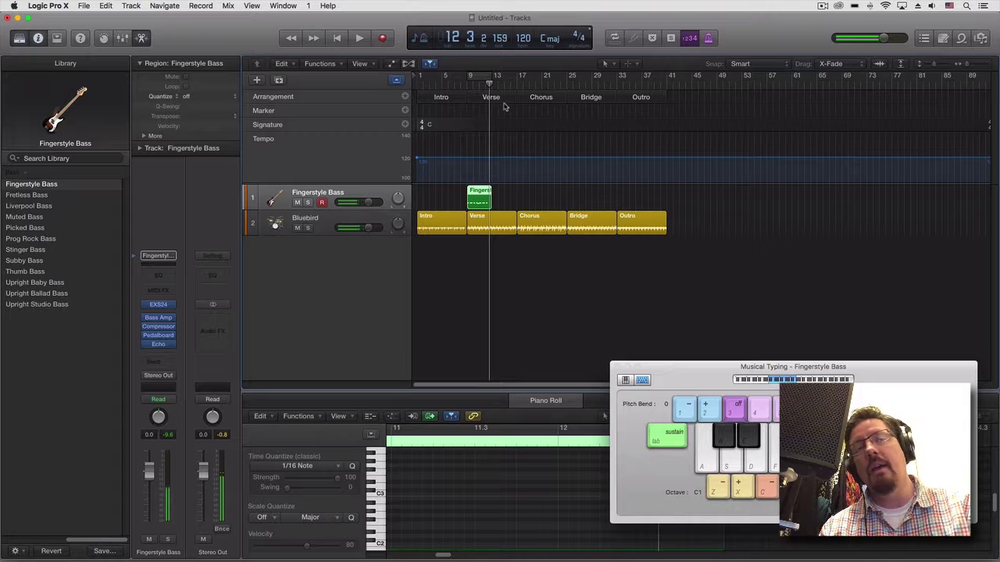
left_click(472, 96)
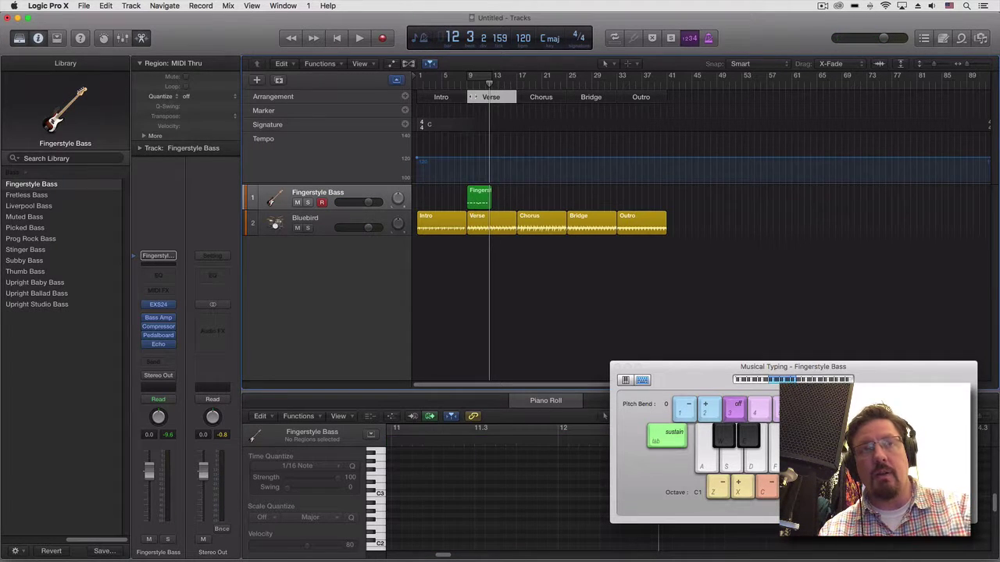
Step: Copy the Verse section with its regions and place the copy at bar 17 before Chorus
left_click_drag(472, 97, 566, 96)
left_click_drag(567, 96, 567, 96)
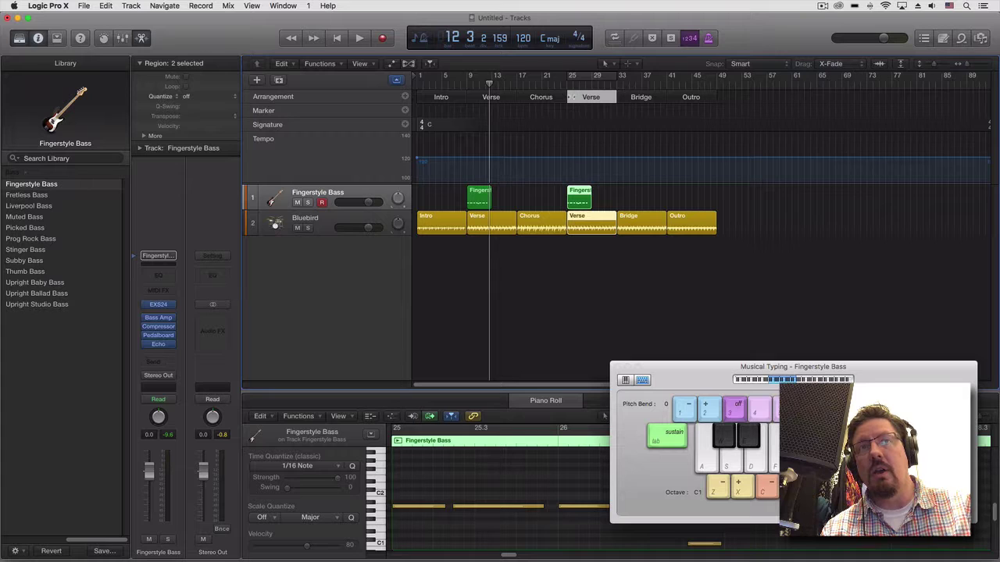
left_click_drag(571, 97, 537, 99)
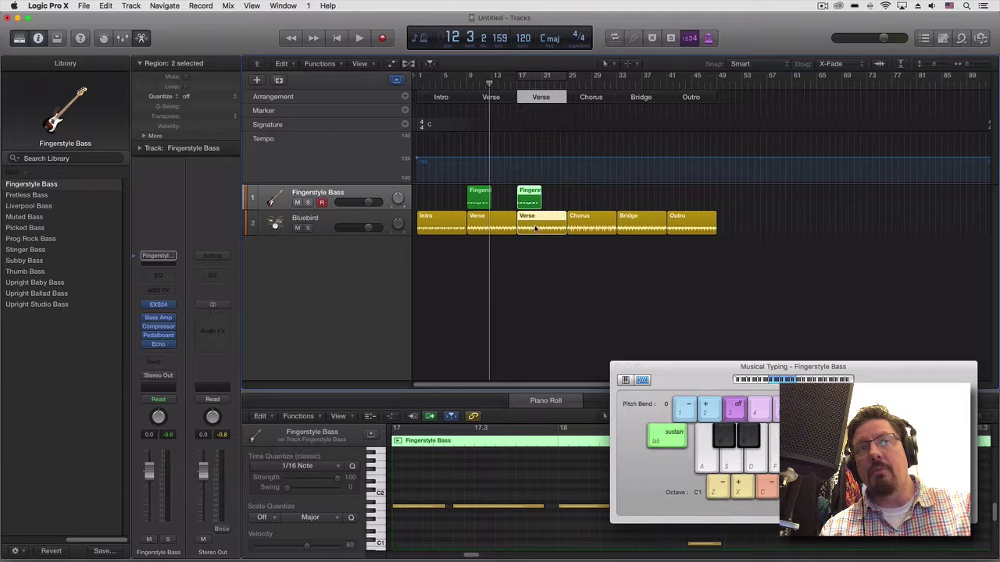